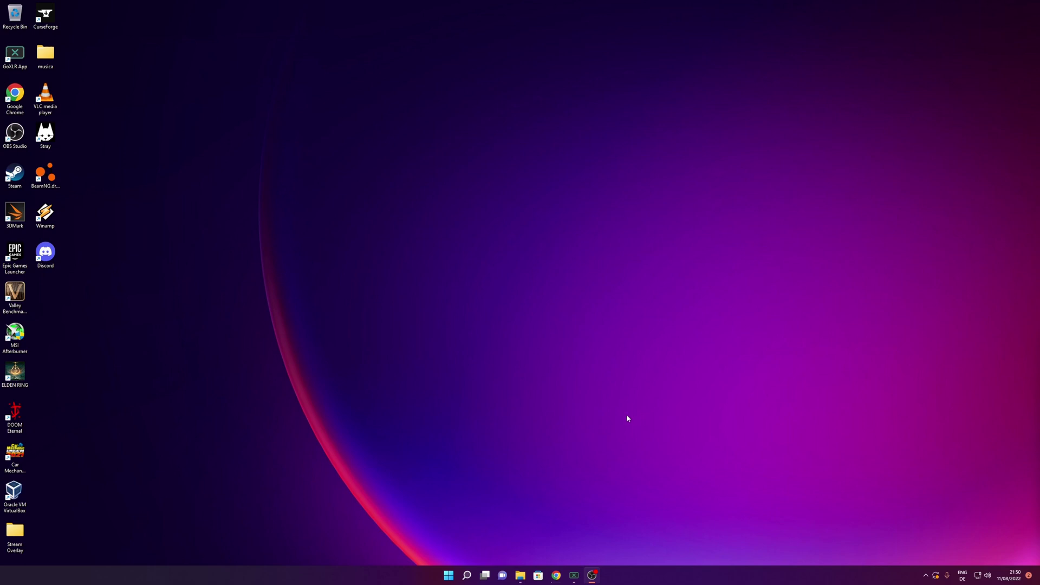
- Search Windows for 'power' to bring up the power plan settings
click(466, 576)
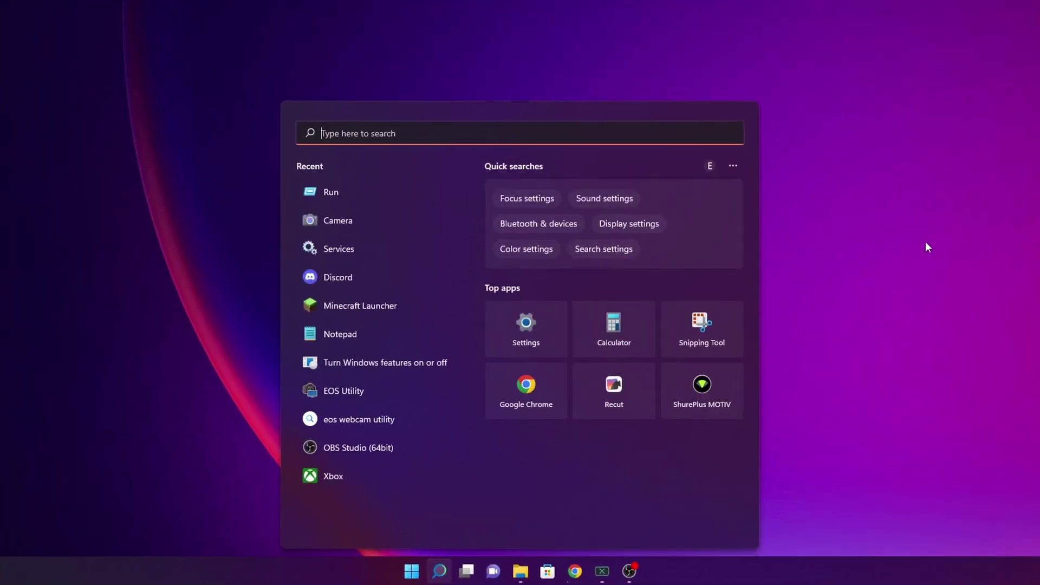
text(power)
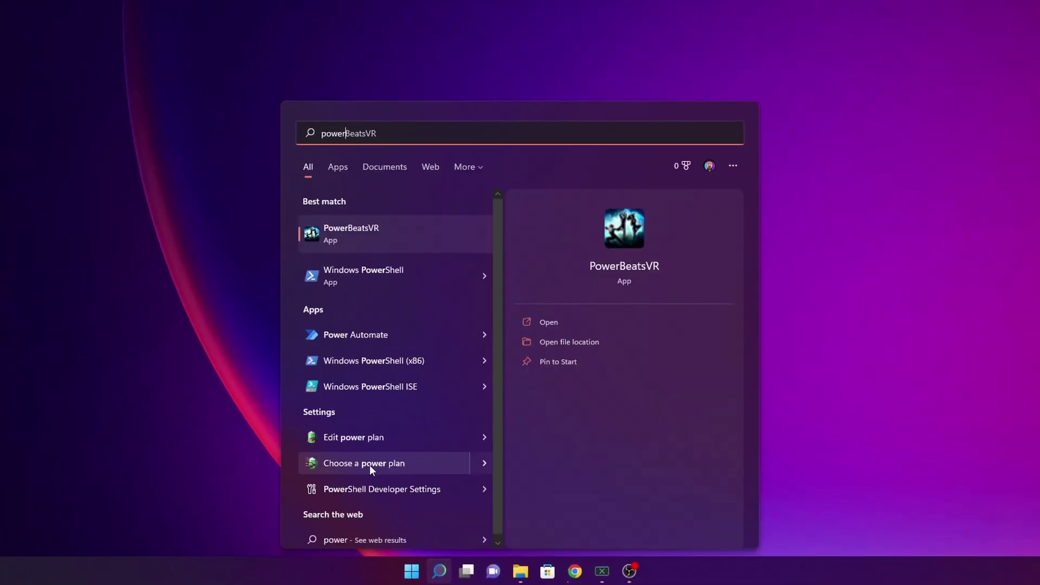
- Unlock the shutdown settings under Choose what the power buttons do, leaving fast startup enabled
click(402, 464)
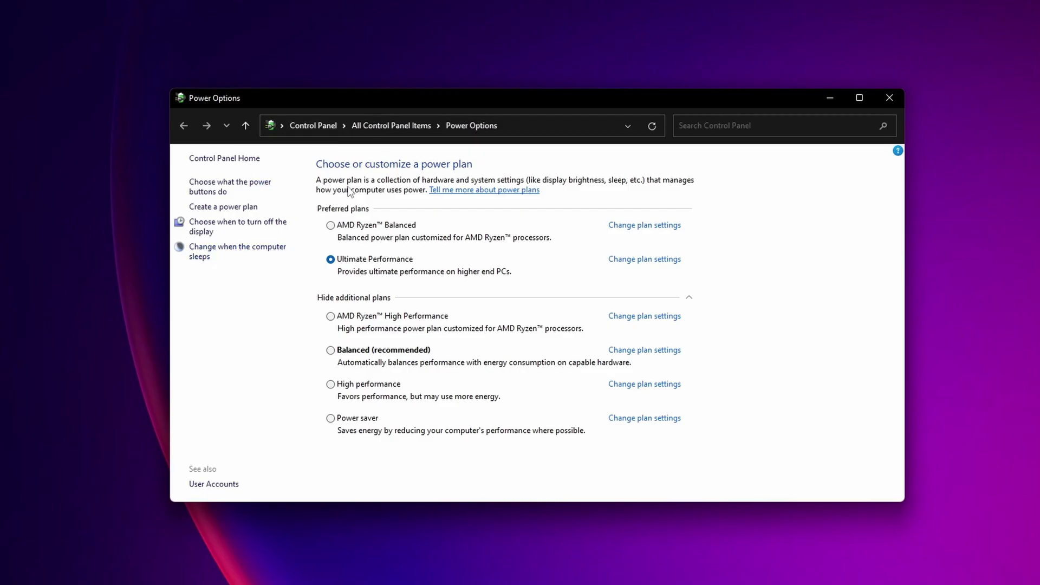
click(237, 187)
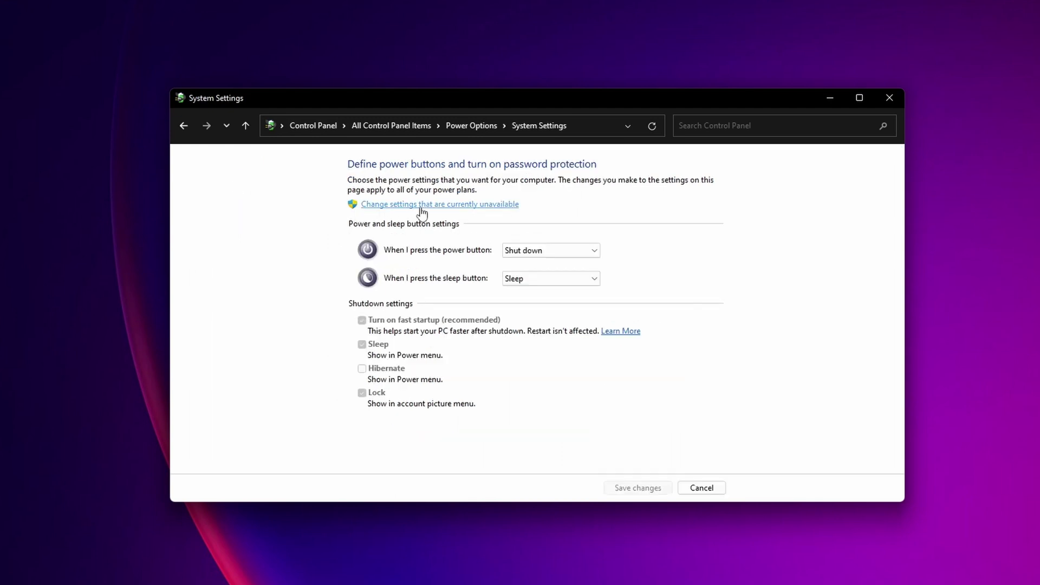
click(498, 208)
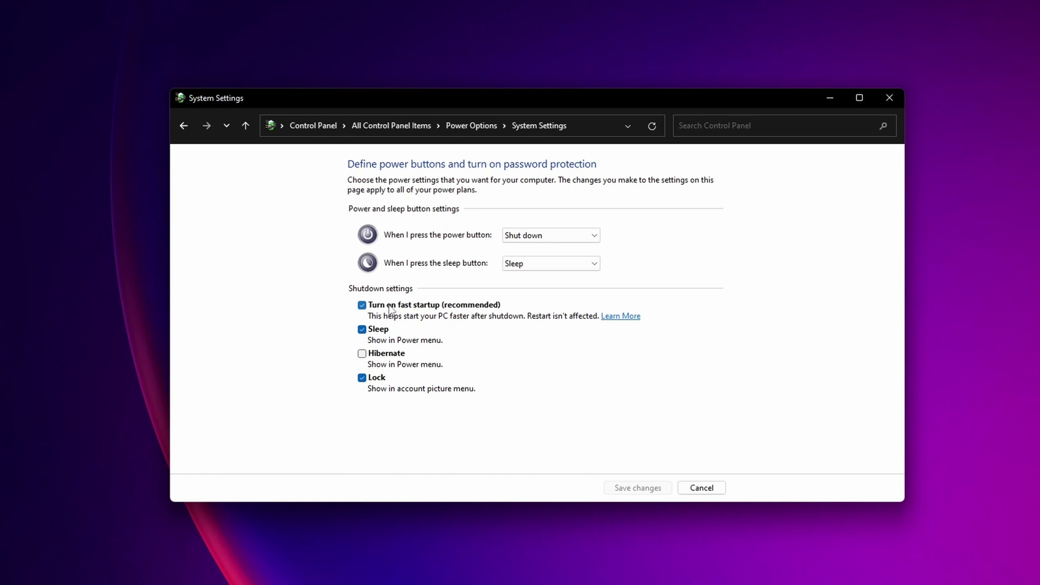
click(390, 307)
click(390, 307)
- Close System Settings and enter ncpa.cpl in the Run dialog
click(704, 490)
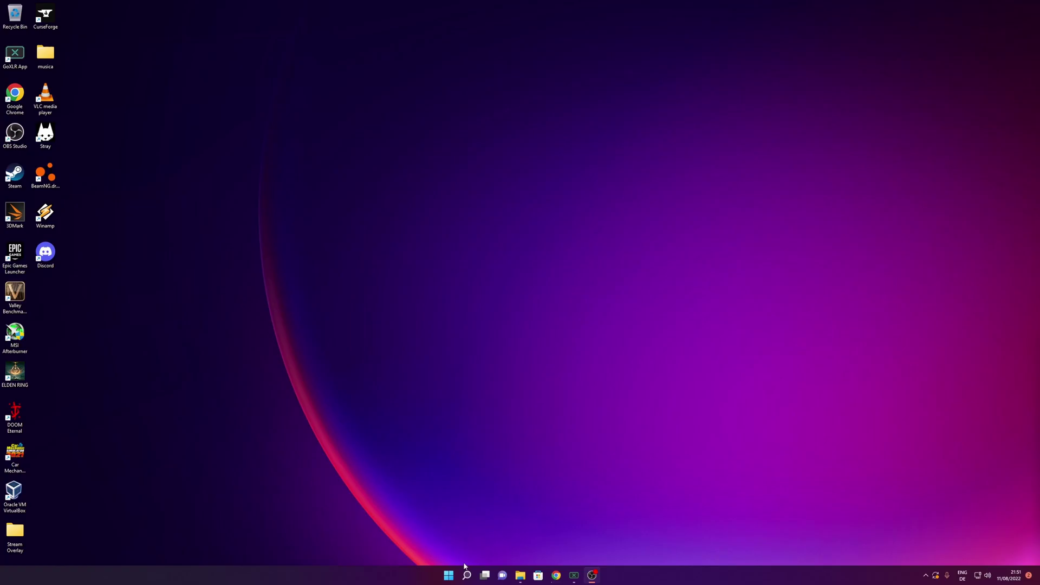
click(466, 573)
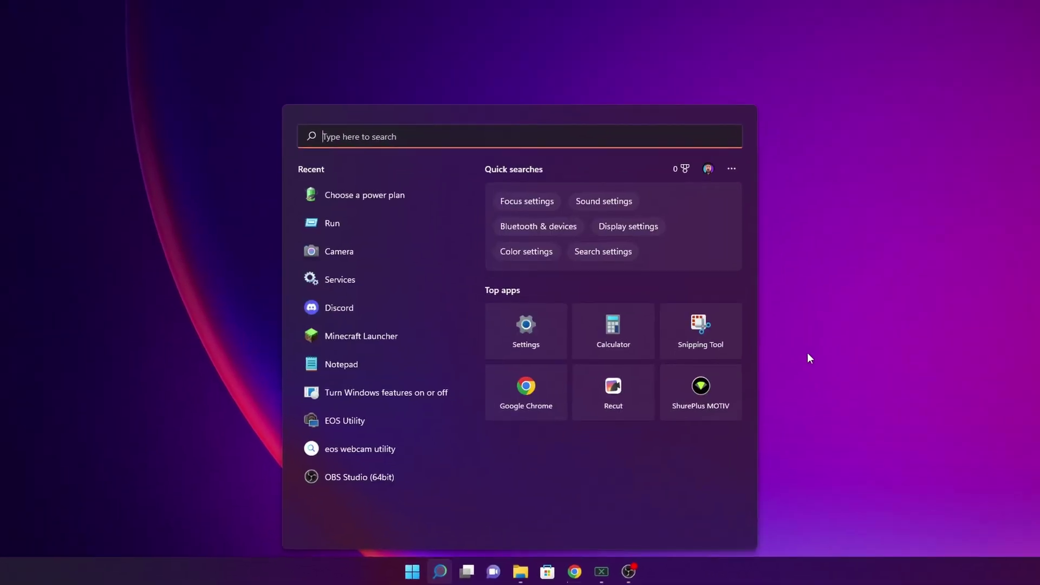
text(run)
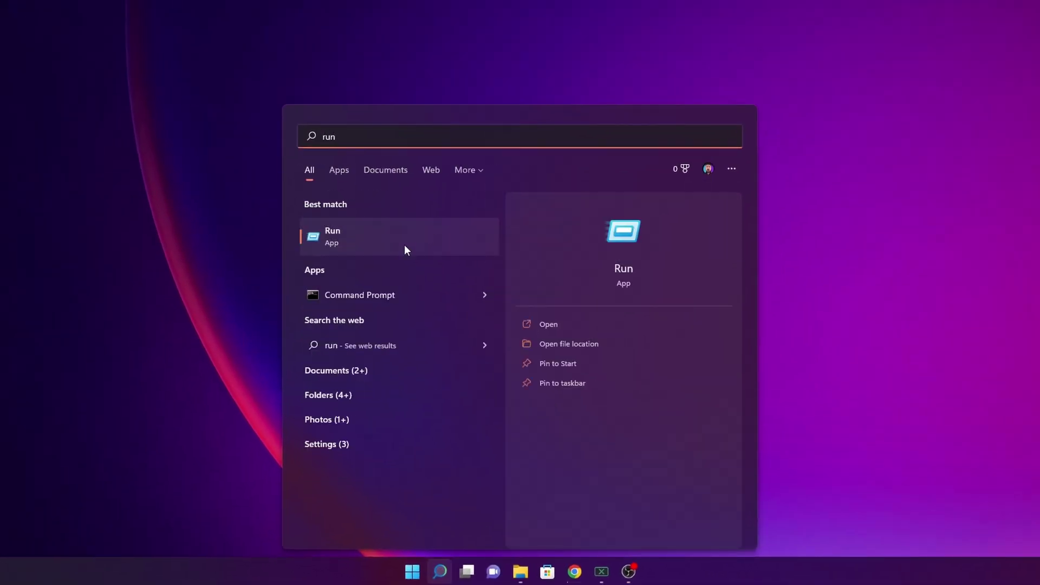
click(393, 240)
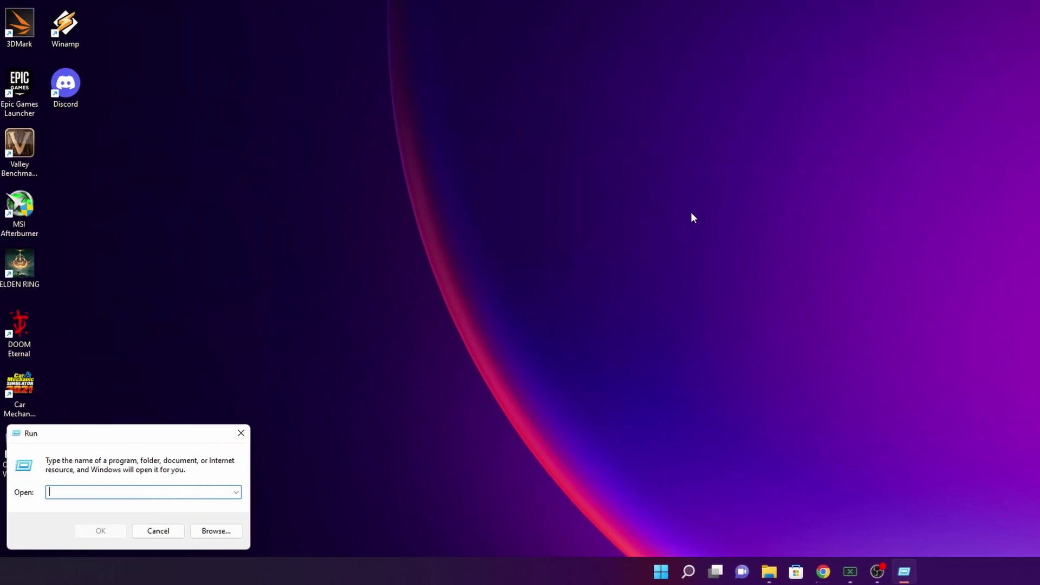
text(ncpa.cpl)
- Open the Ethernet adapter's IPv4 properties and set DNS servers 1.1.1.1 and 8.8.8.8
click(100, 531)
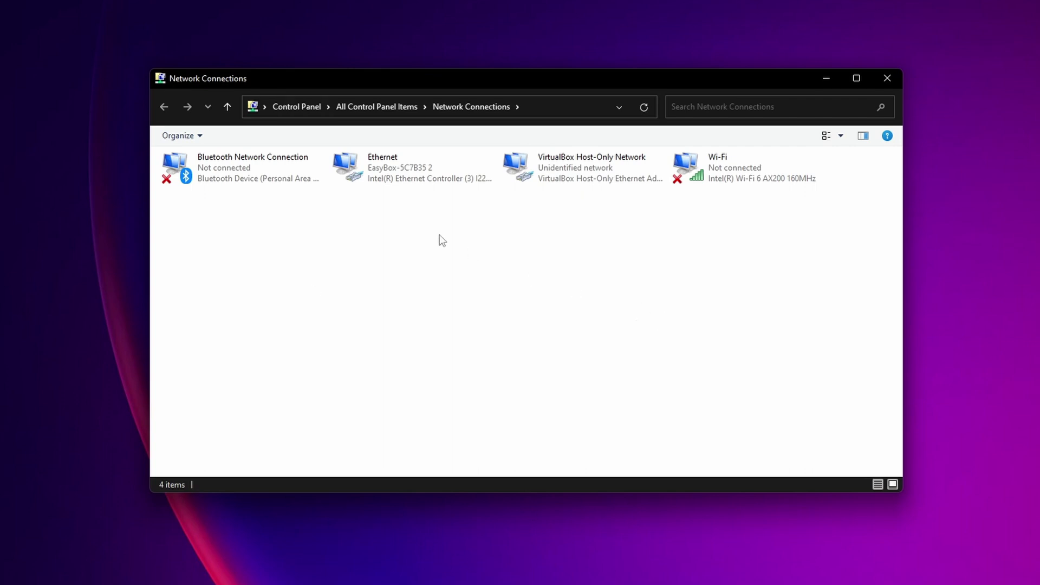
right_click(407, 177)
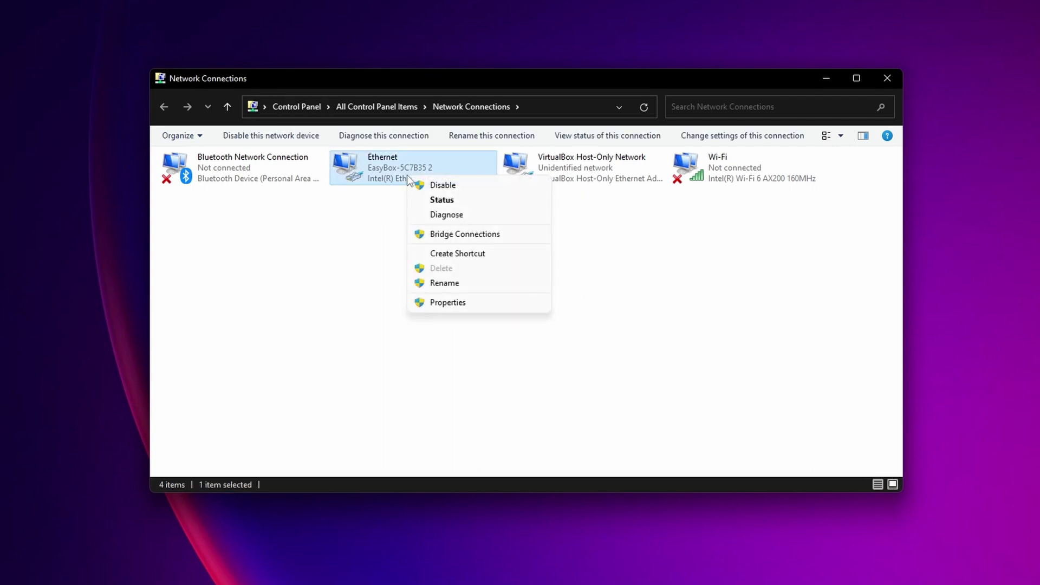
click(471, 303)
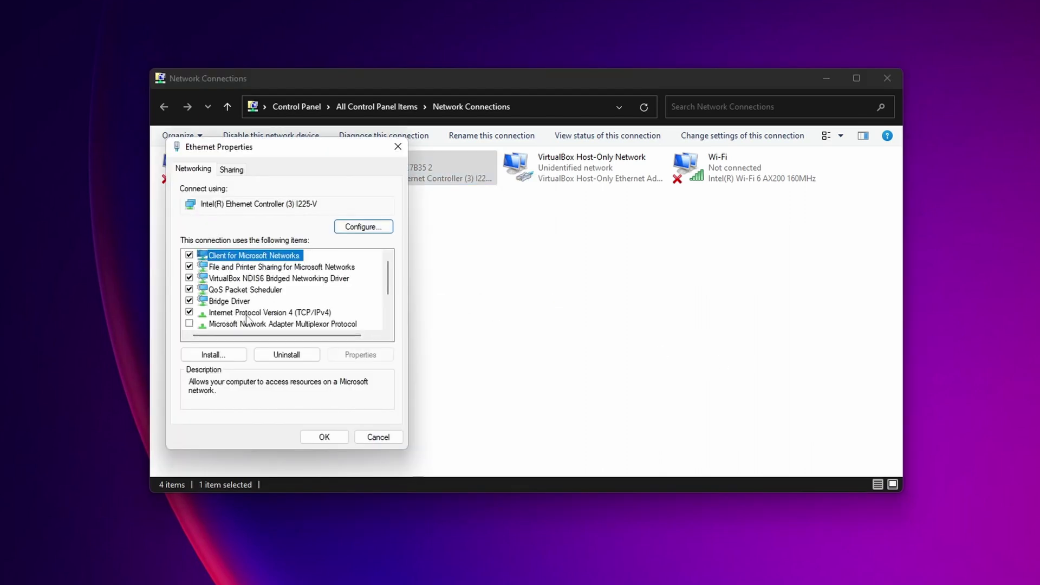
click(278, 315)
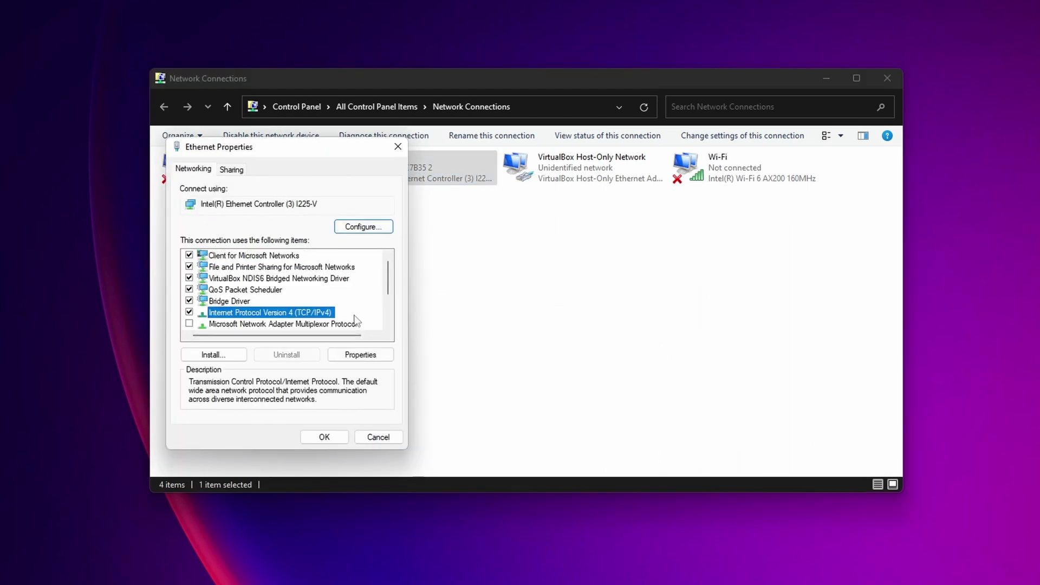
click(361, 356)
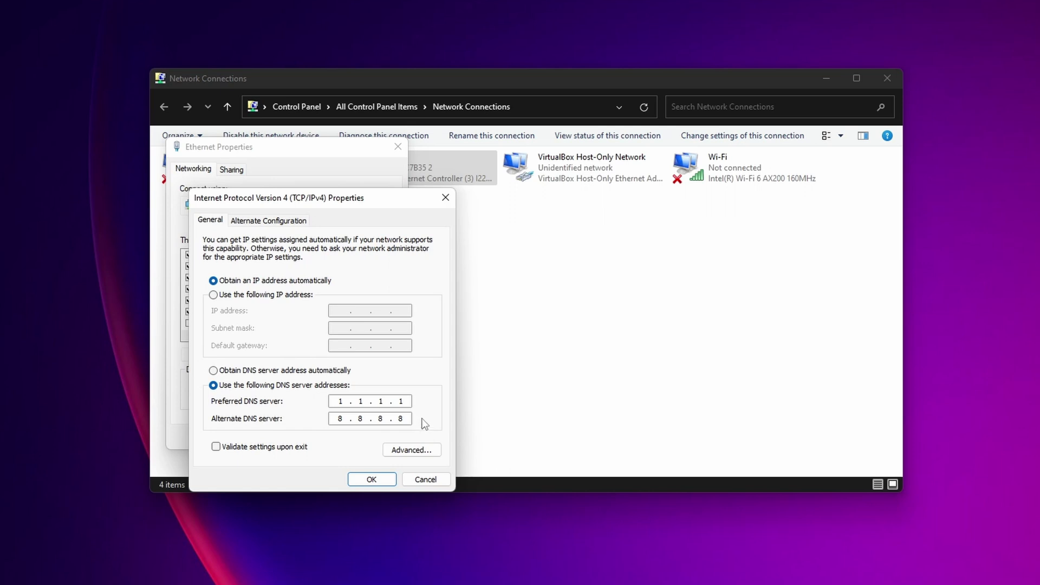
- Apply the new DNS settings, then launch Device Manager with hdwwiz.cpl from Run
click(375, 479)
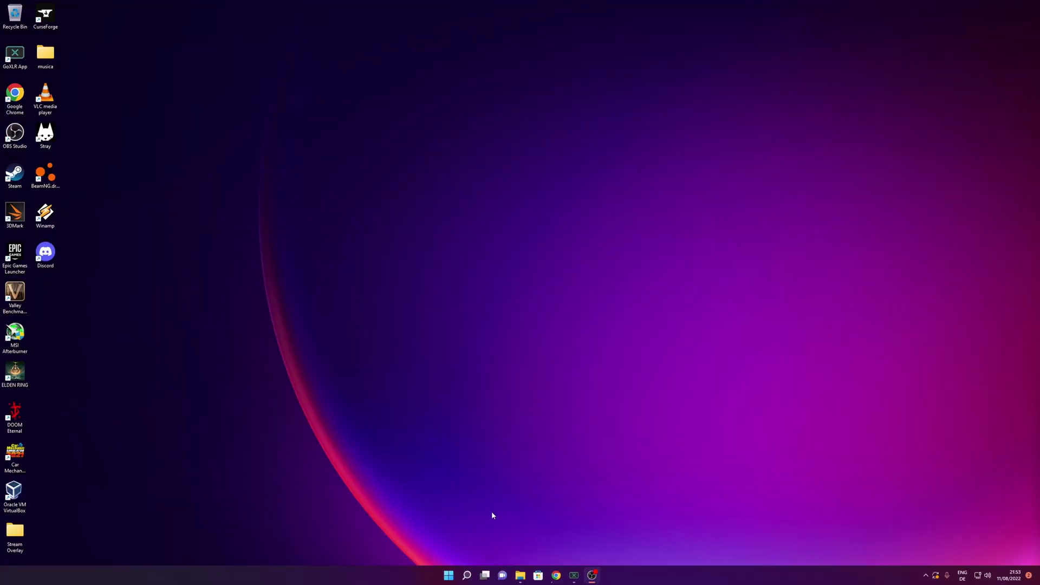
click(467, 575)
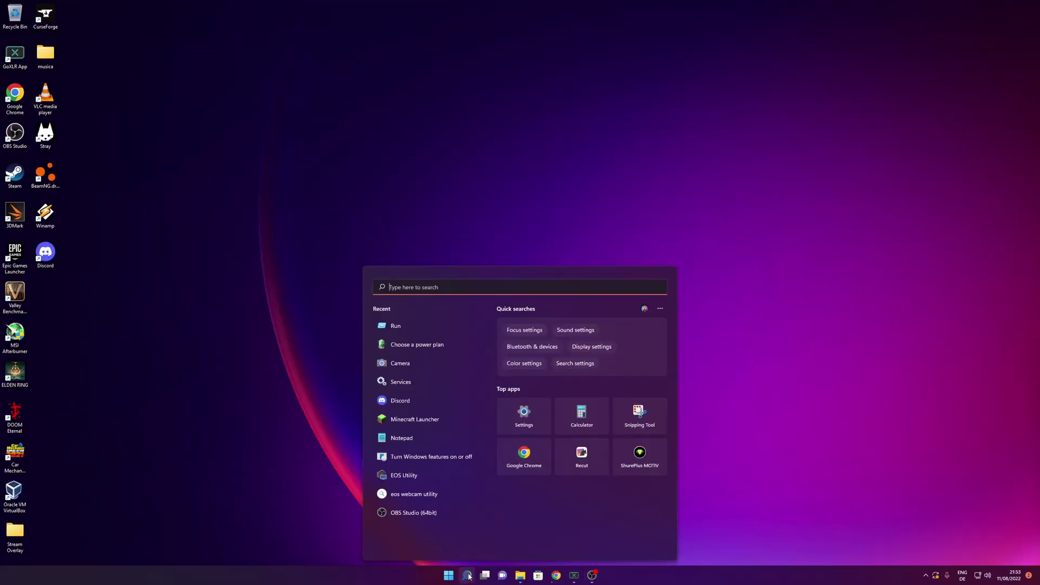
click(395, 327)
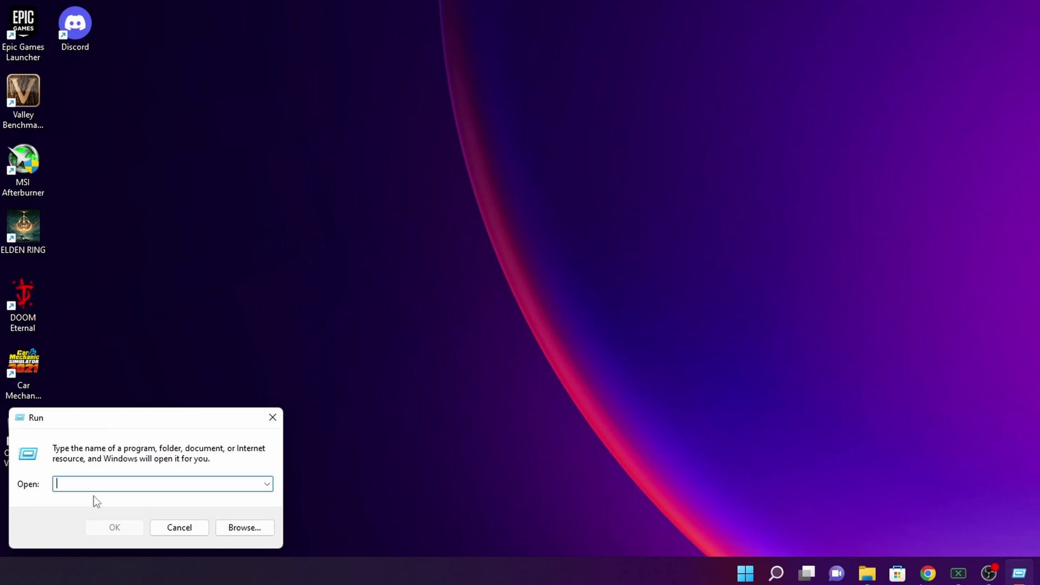
text(hdwwiz.cpl)
click(113, 529)
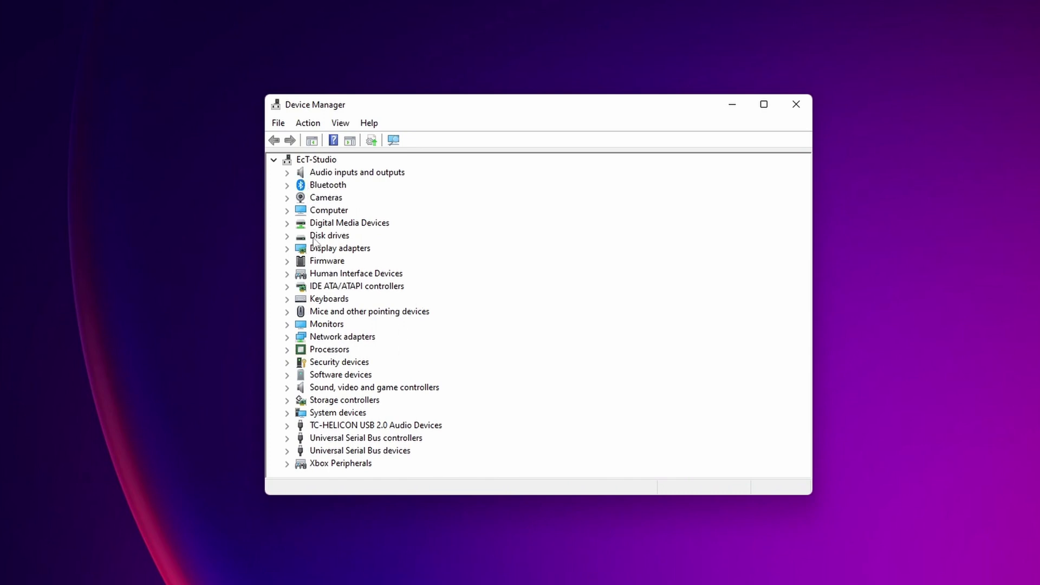
- Run an automatic driver search for the Intel(R) Ethernet Controller (3) I225-V, keeping its current driver
click(288, 338)
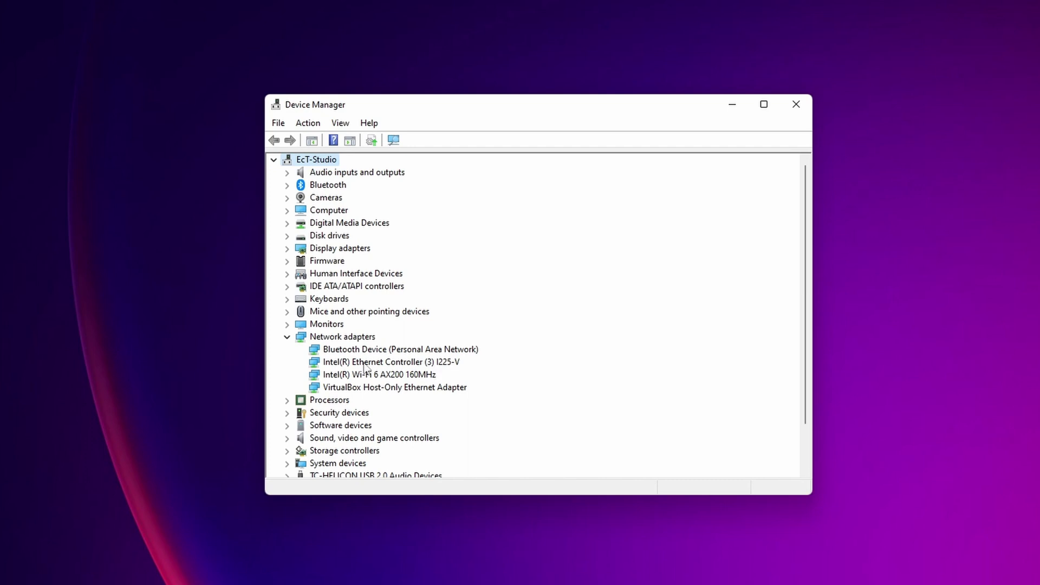
right_click(403, 363)
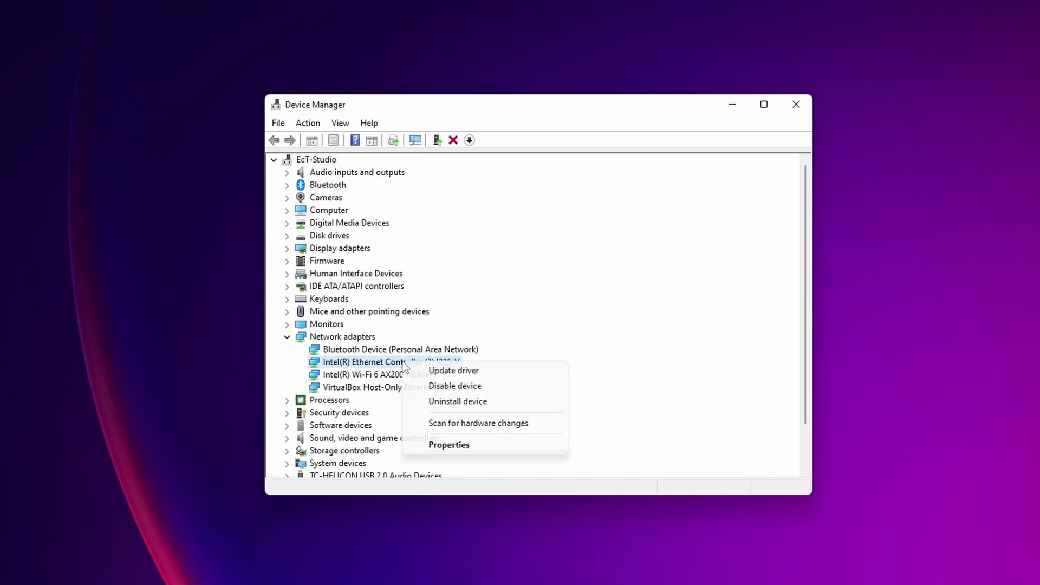
click(458, 372)
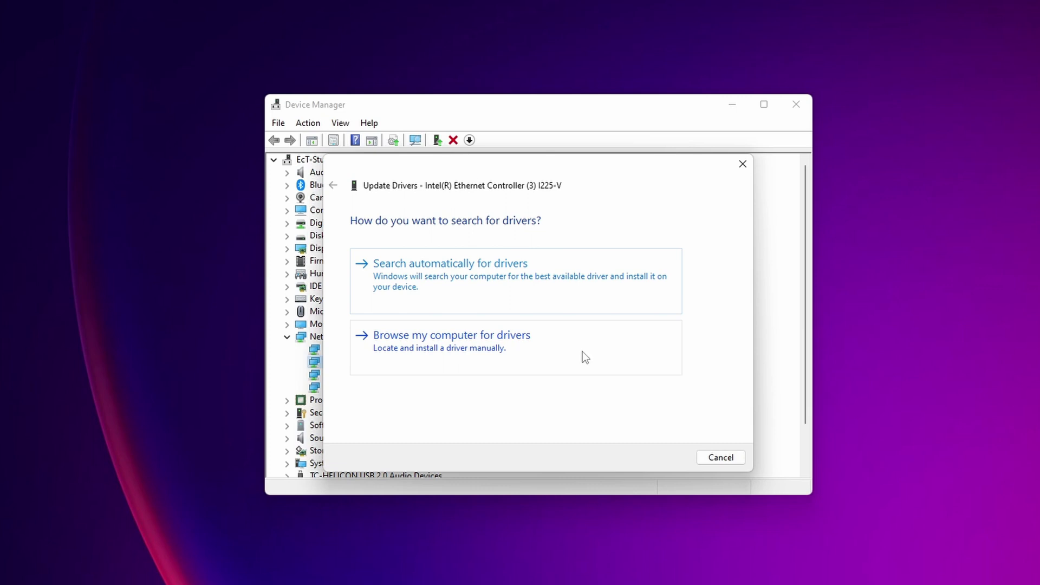
click(532, 282)
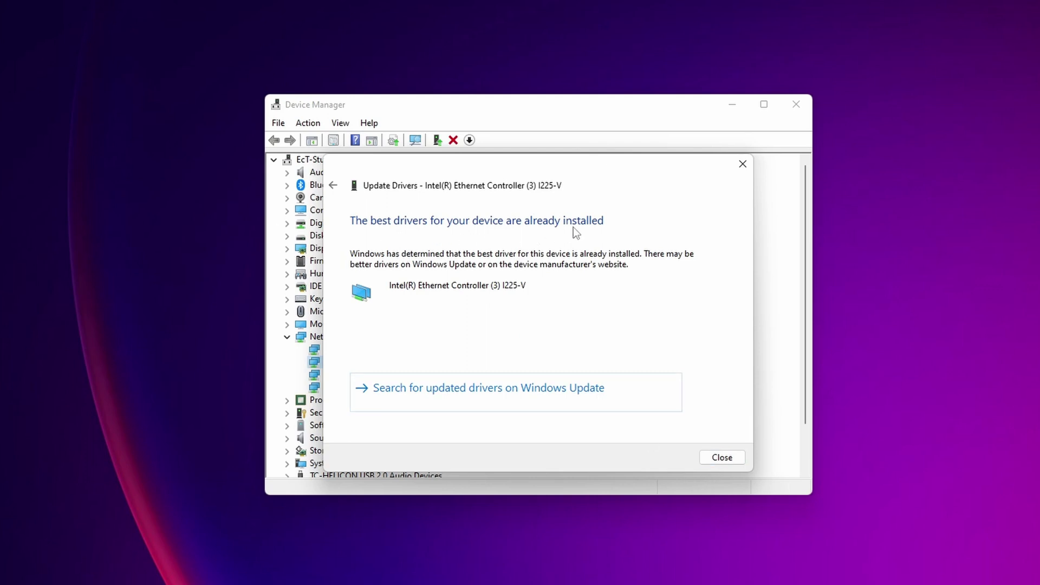
click(722, 458)
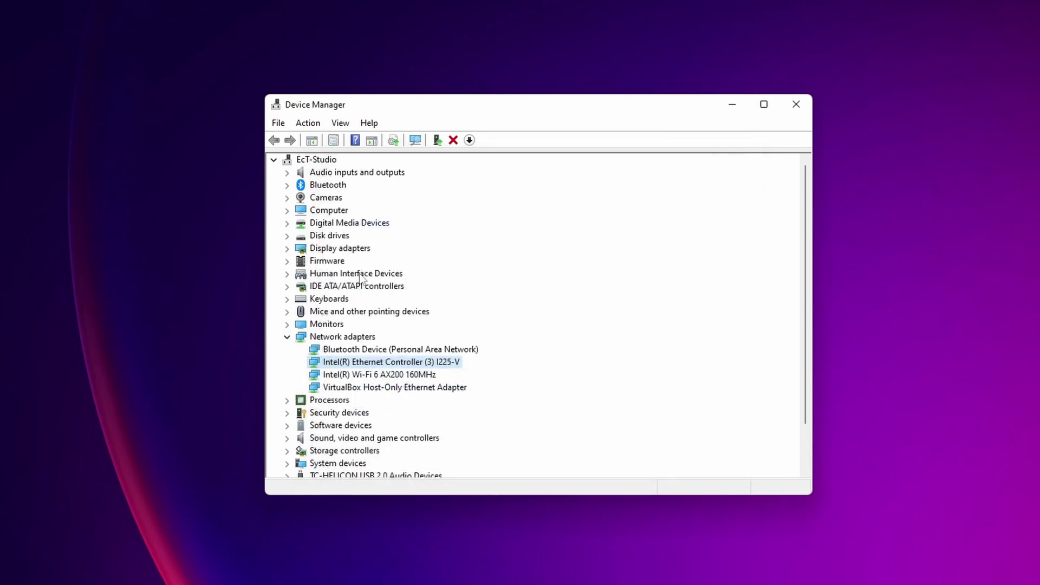
right_click(358, 362)
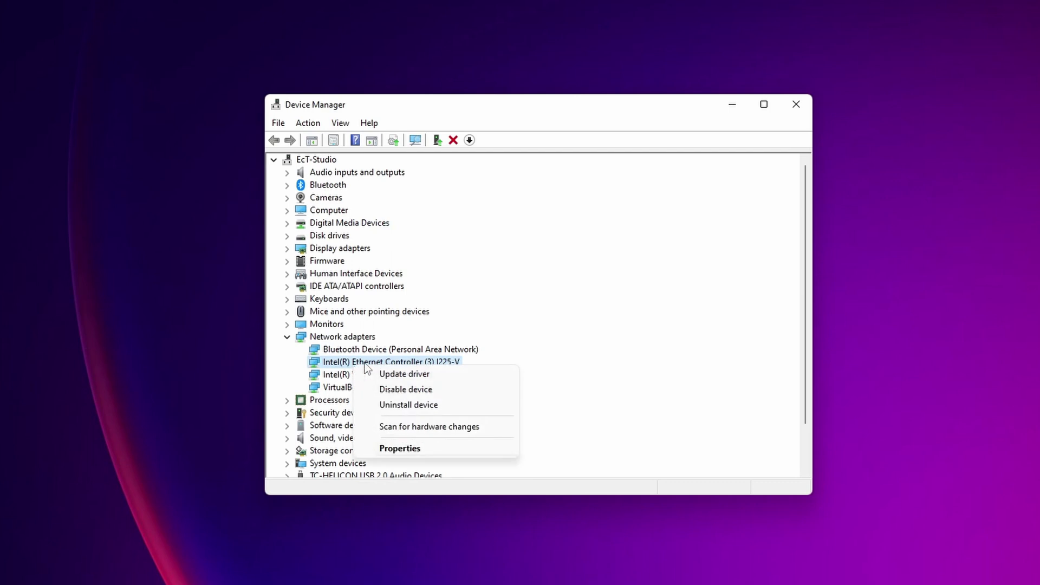
click(575, 270)
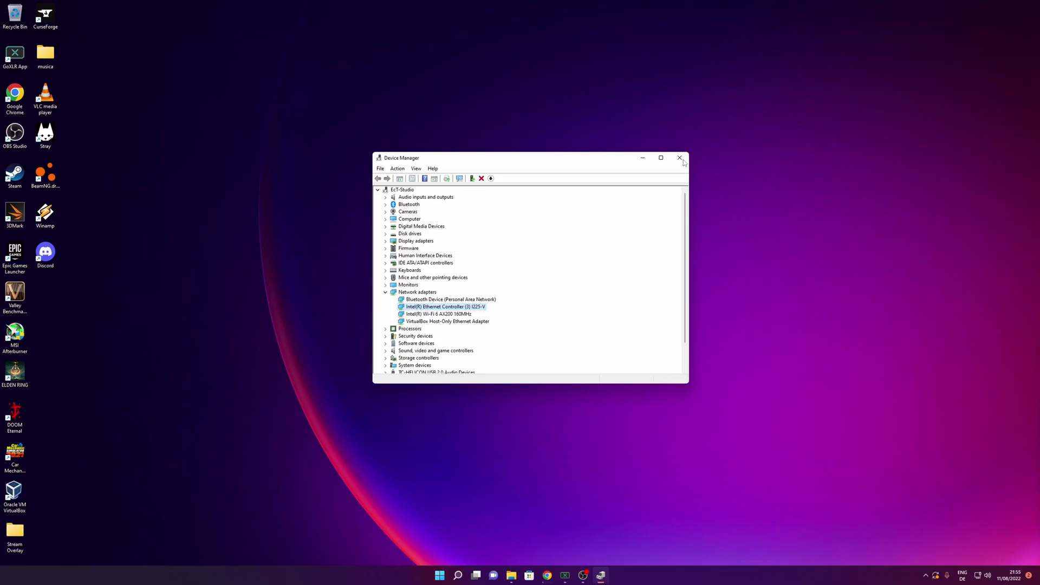
- Close Device Manager and launch Command Prompt as administrator from a search for 'cm'
key(alt+F4)
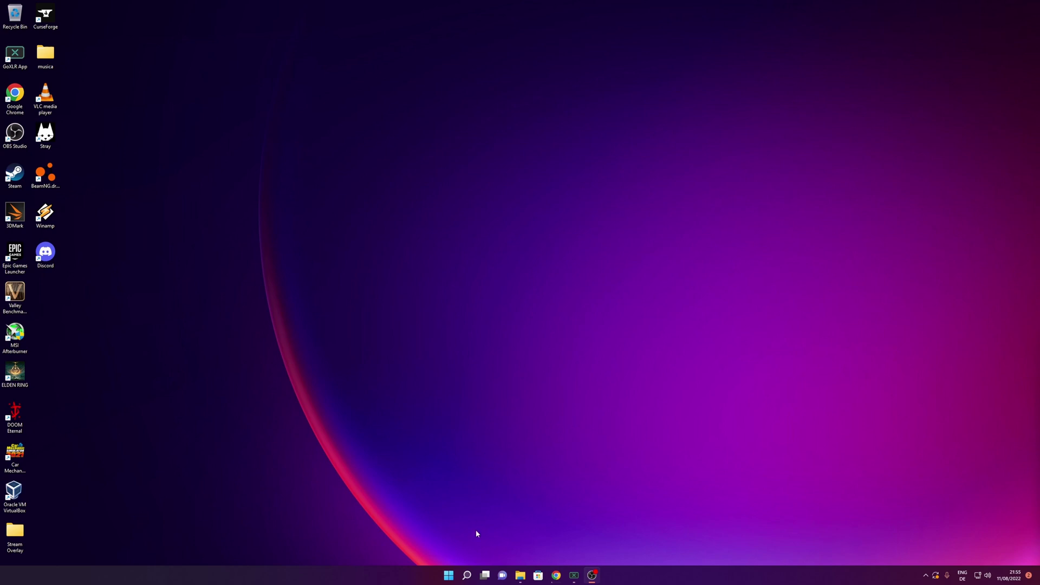
click(466, 576)
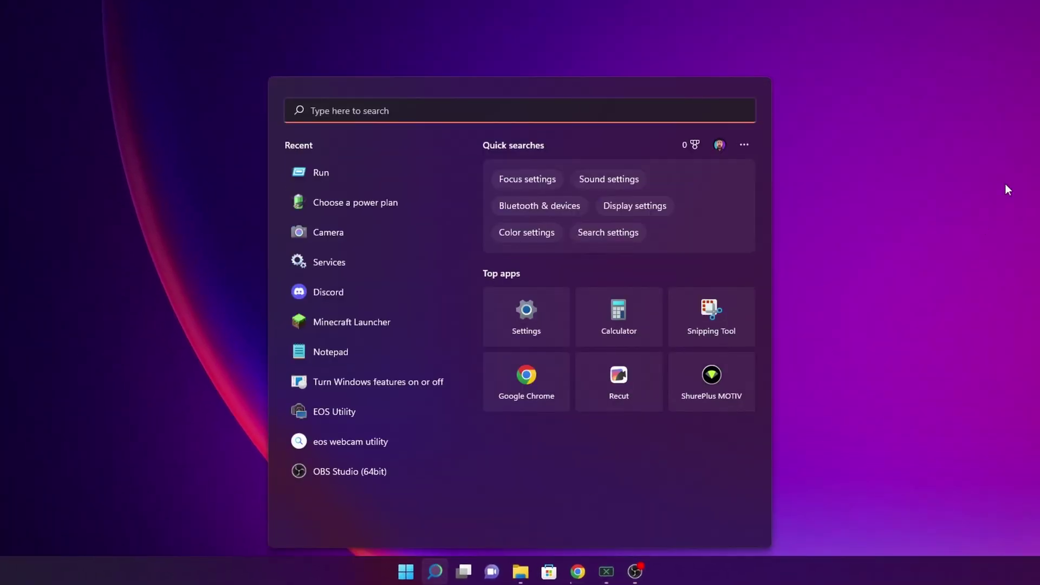
text(cm)
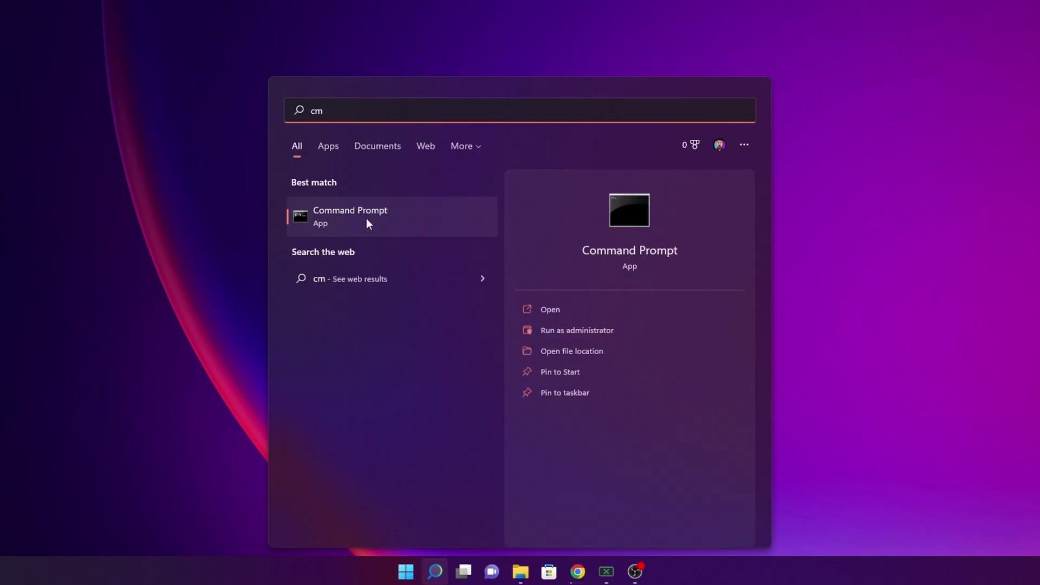
right_click(366, 219)
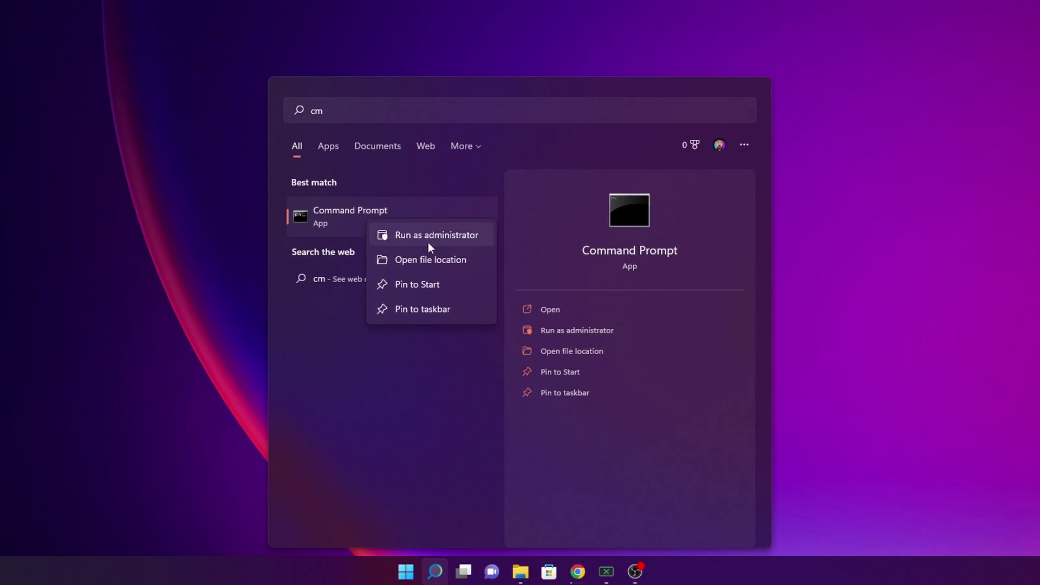
click(444, 239)
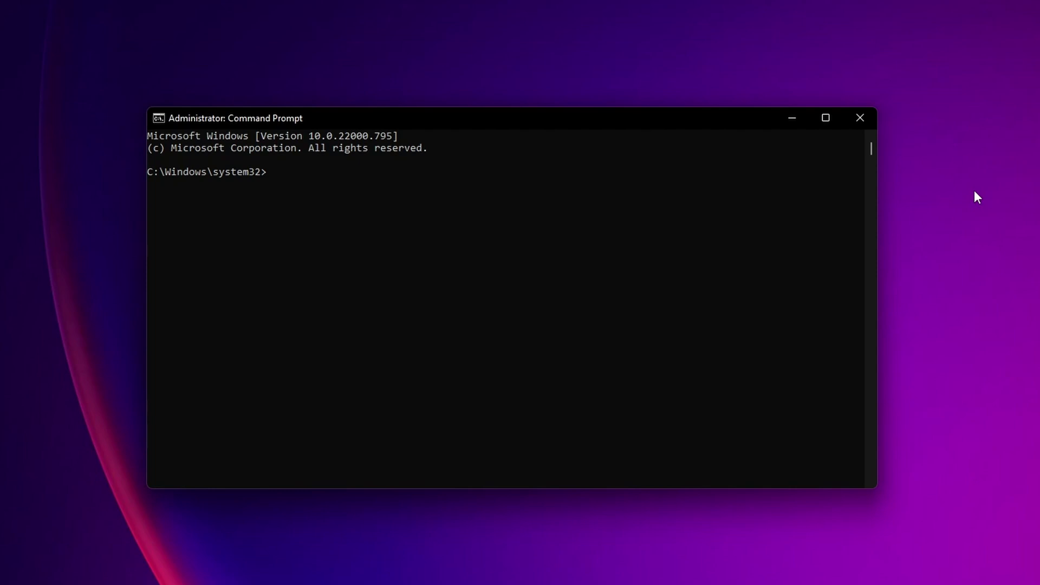
- Run netsh winsock reset, then netsh int IP reset
text(netsh winsock reset)
key(Return)
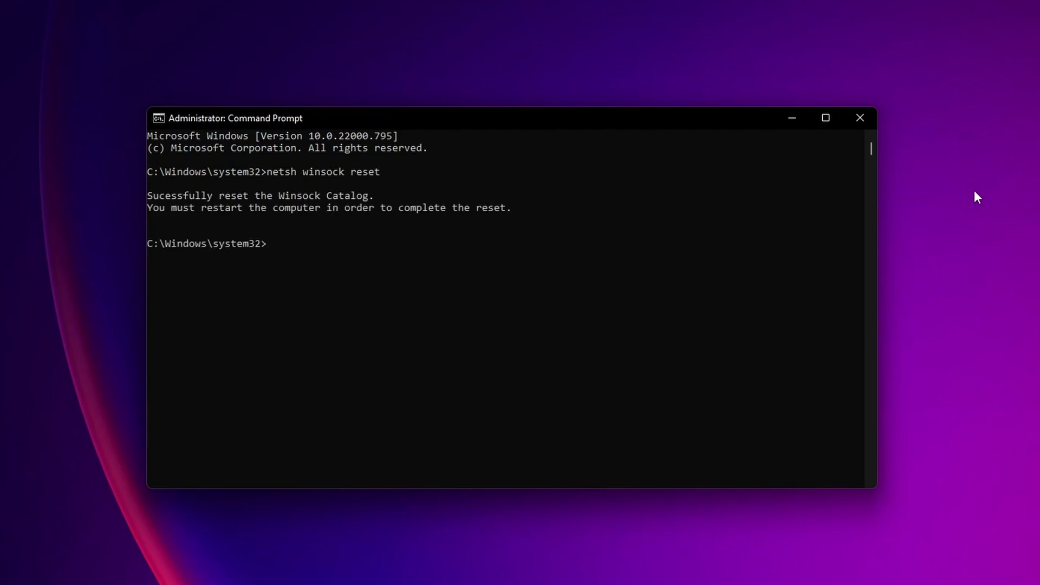
text(netsh int IP reset)
key(Return)
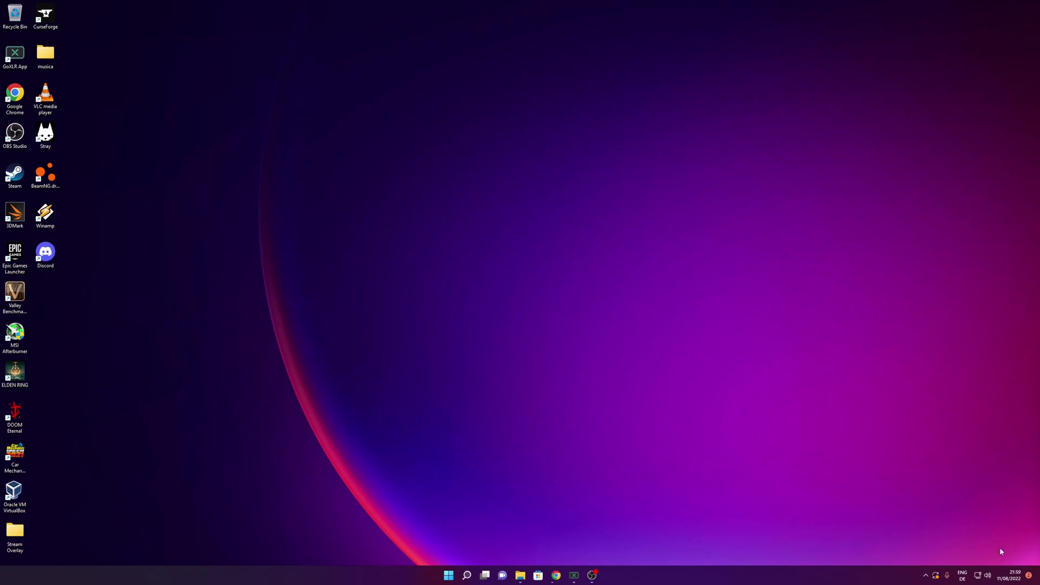
- Reach More network adapter options via the tray icon's Network and Internet settings and Advanced network settings
mouse_move(978, 577)
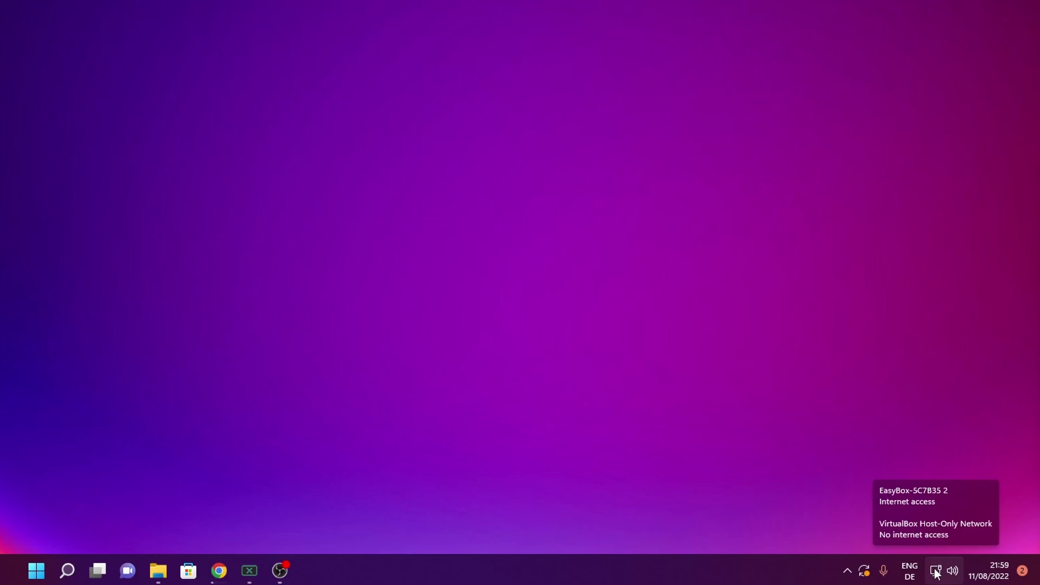
right_click(936, 573)
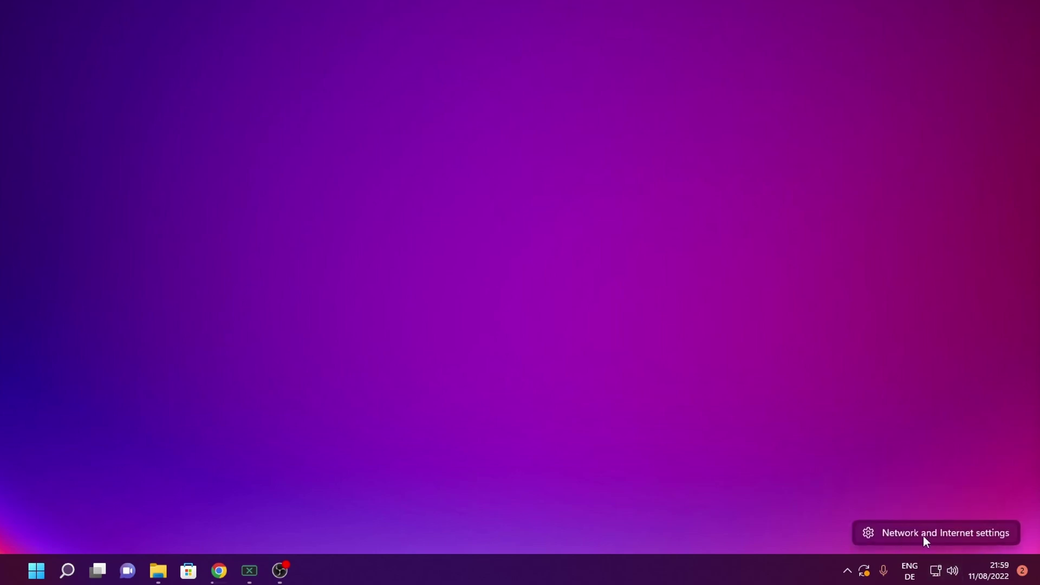
click(953, 537)
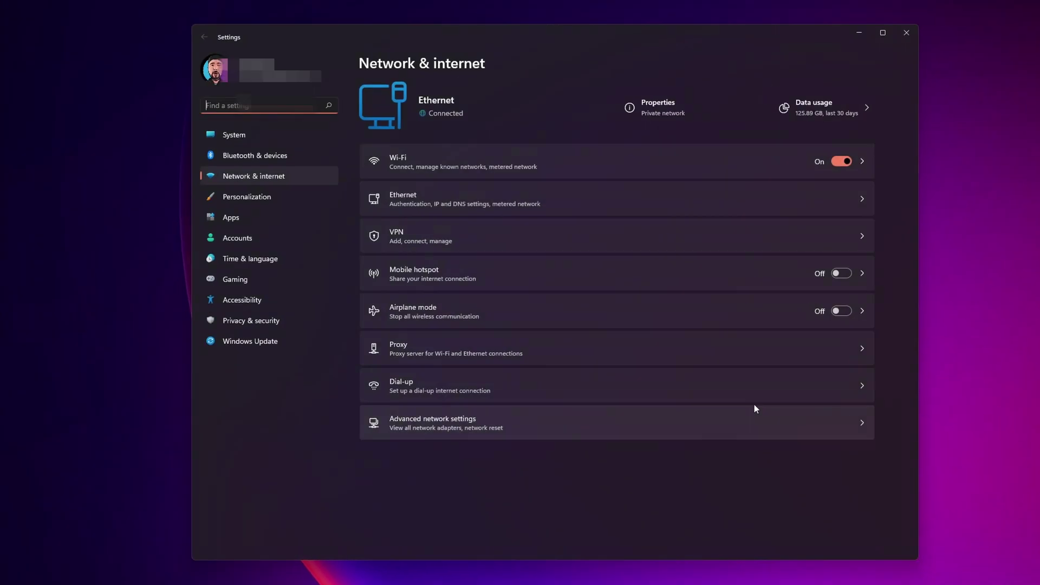
click(478, 425)
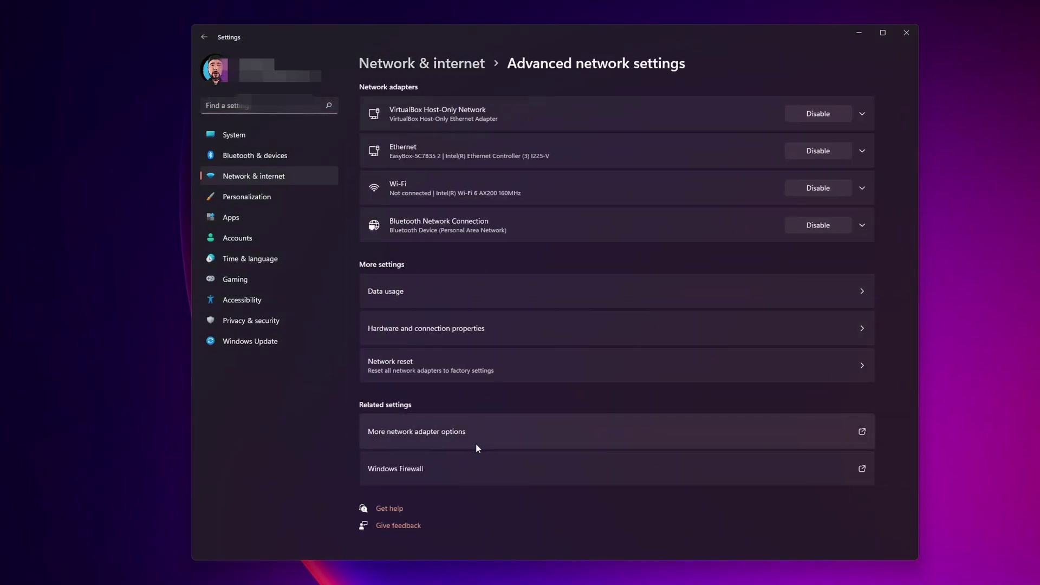
click(573, 439)
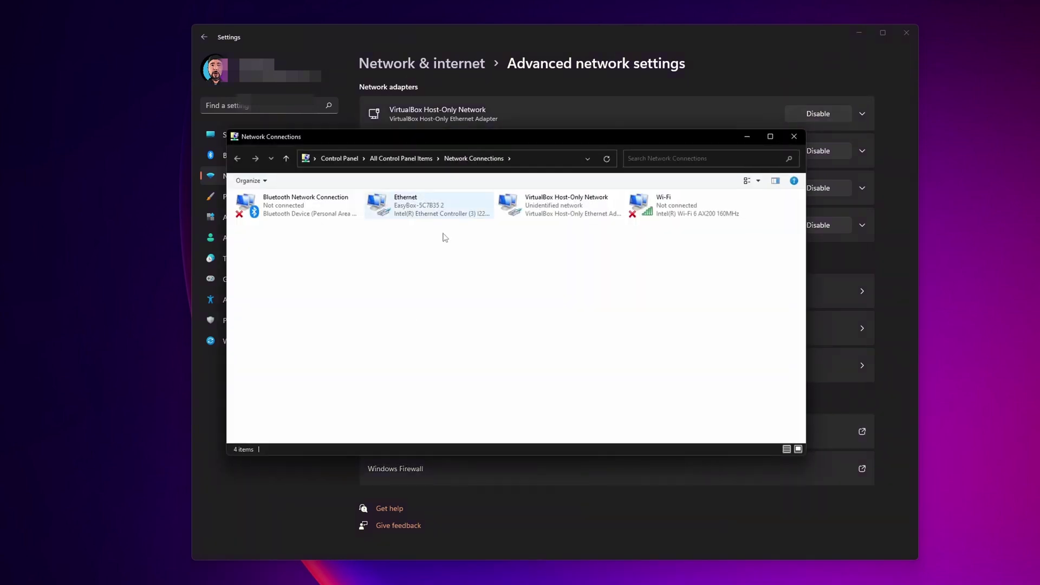
- Close Settings and untick Internet Protocol Version 6 (TCP/IPv6) in the Ethernet properties
click(906, 33)
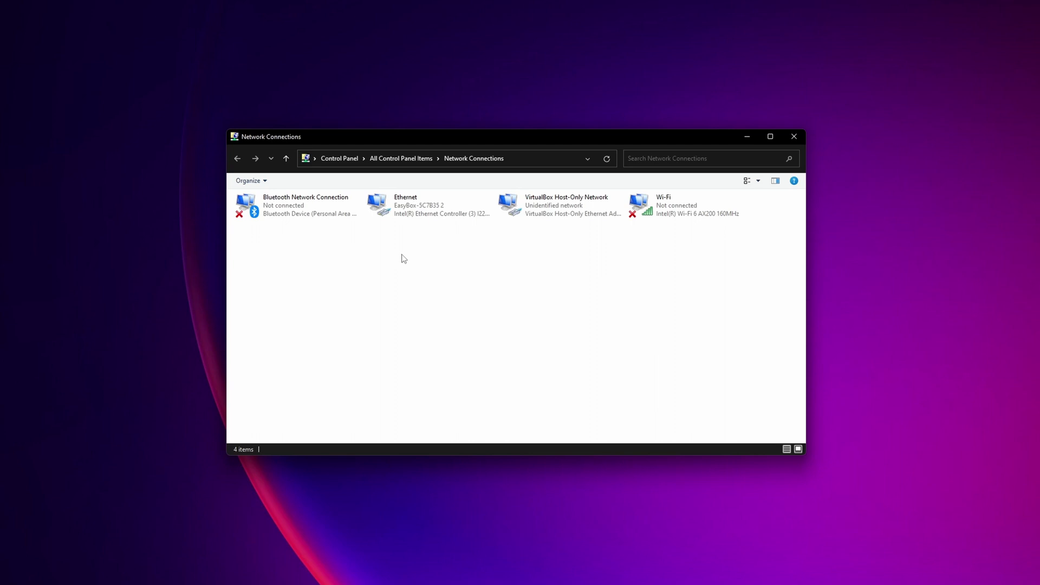
right_click(411, 208)
click(455, 304)
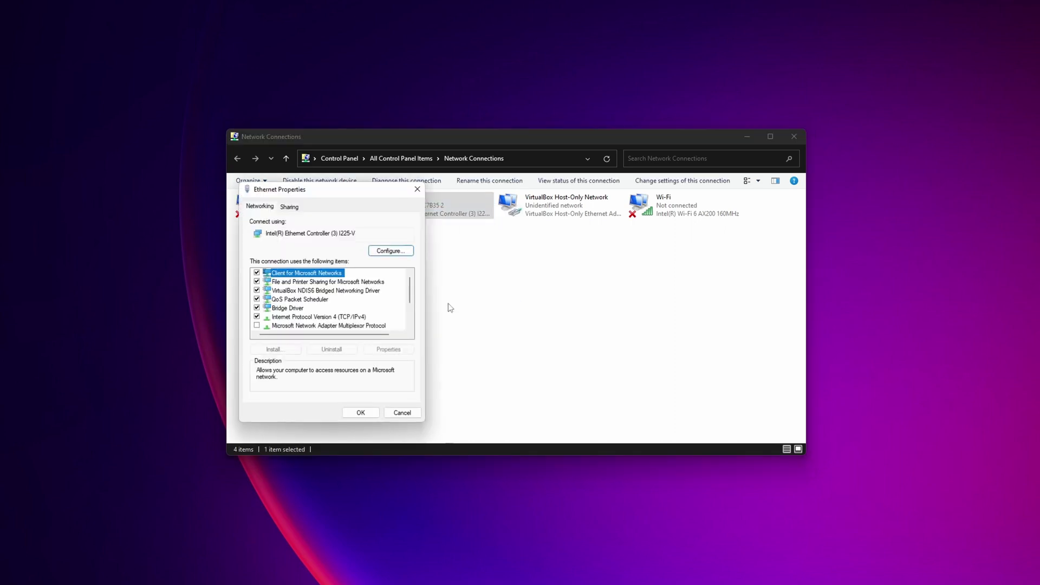
scroll(309, 308, down, 1)
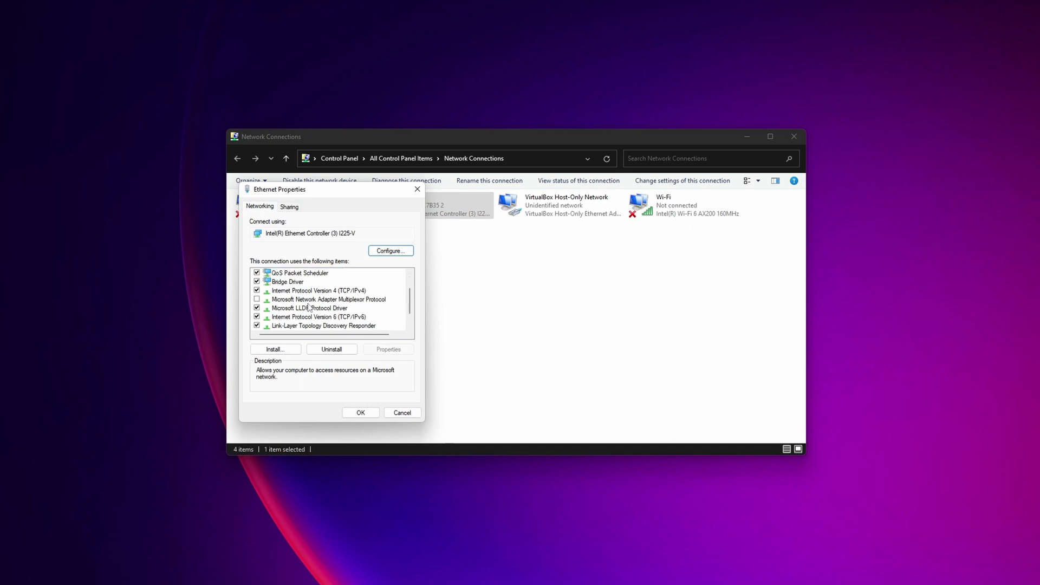
scroll(309, 308, down, 1)
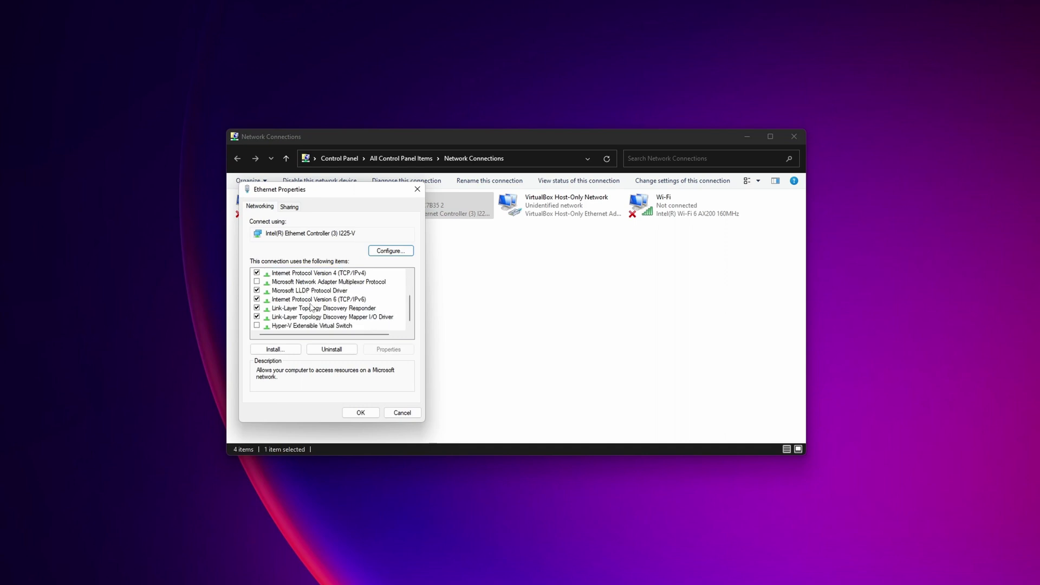
click(257, 300)
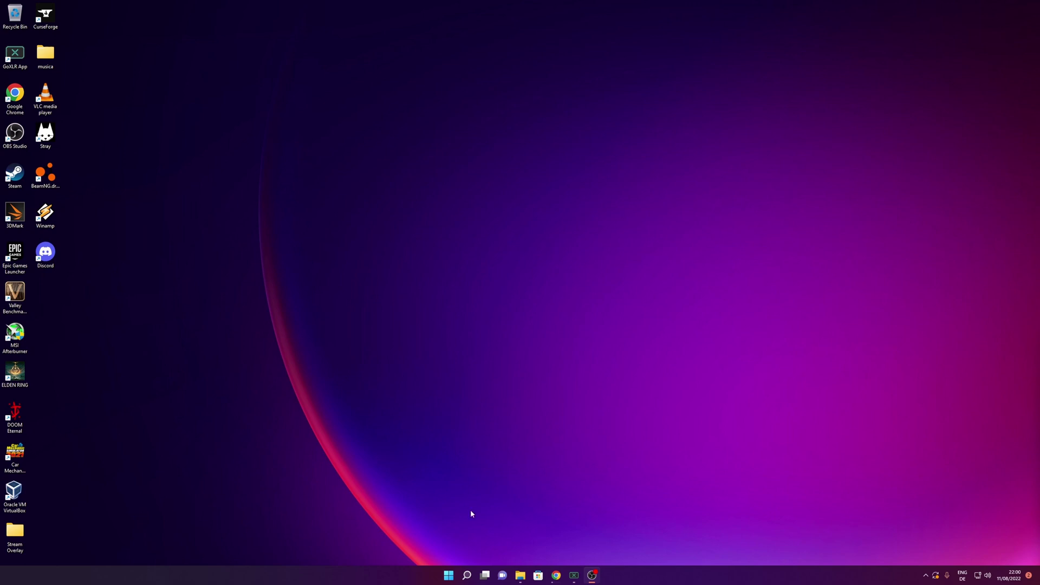
- Run chkdsk c: /f in an administrator Command Prompt opened from Search
click(467, 575)
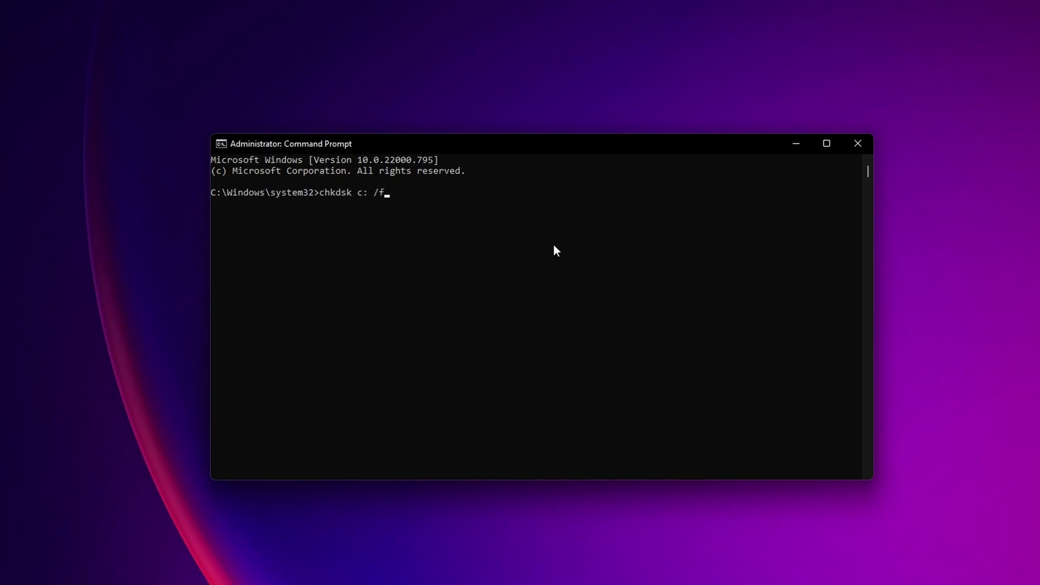
key(Return)
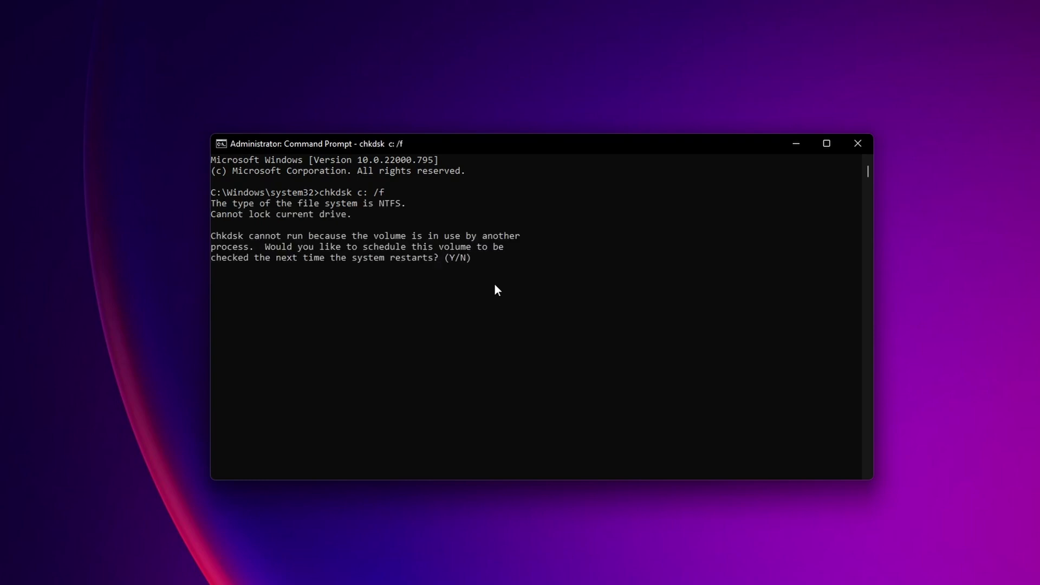